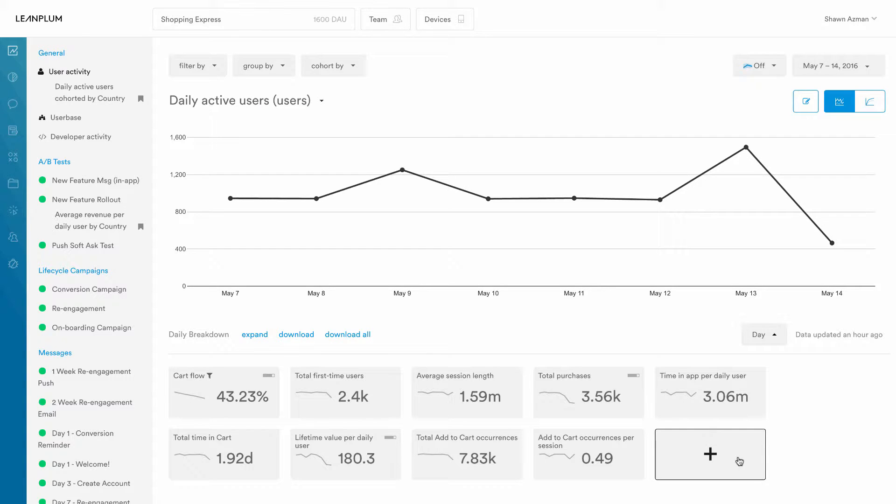
# Open the metric chooser for a new dashboard tile and examine the Users, Engagement and Retention metrics
pyautogui.click(739, 461)
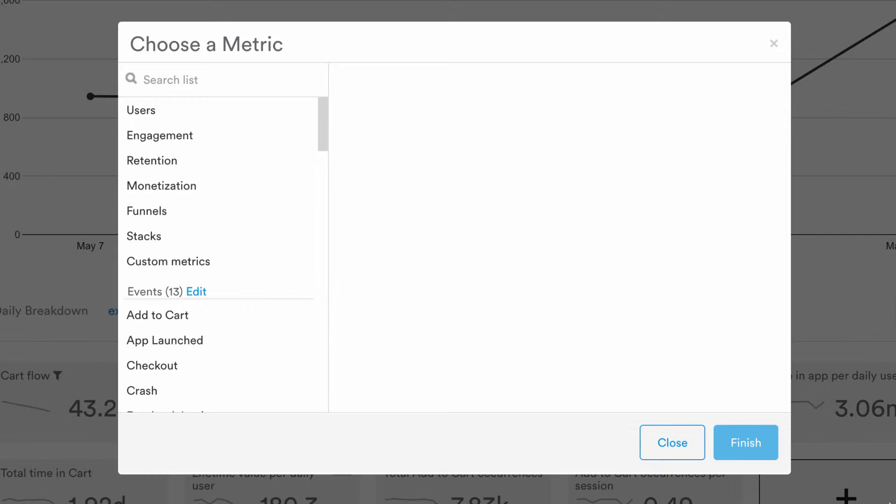
pyautogui.click(273, 113)
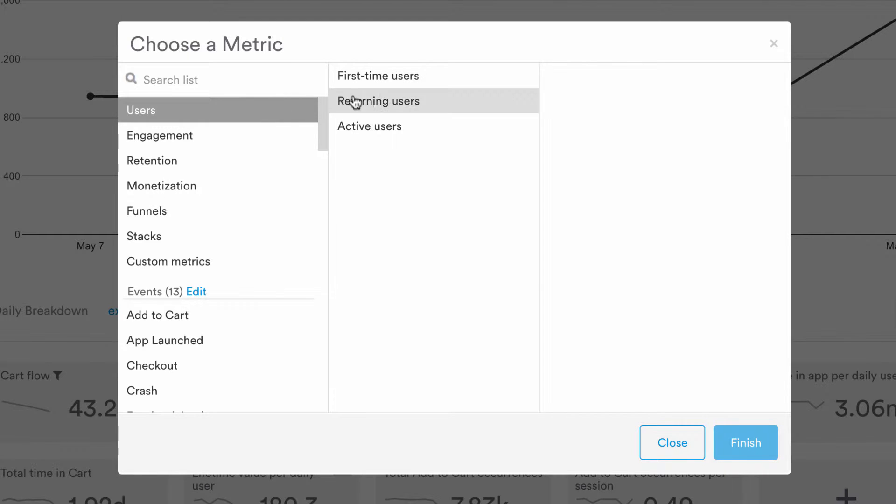
pyautogui.click(500, 82)
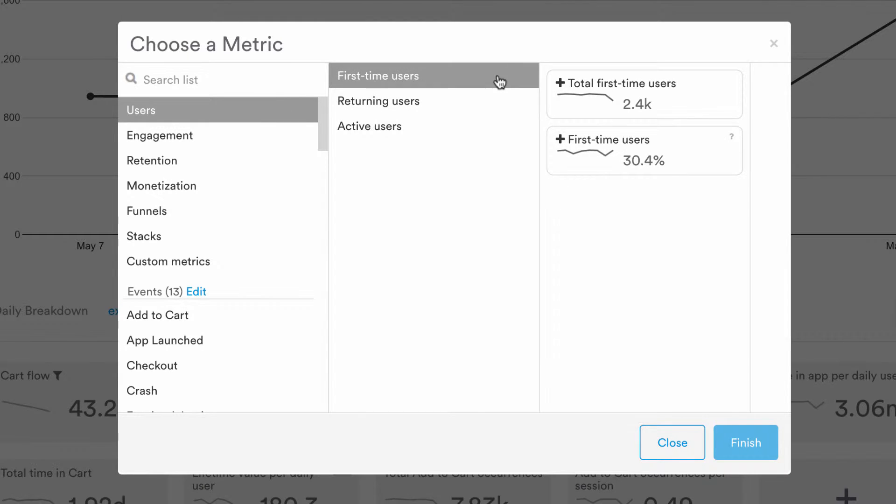
pyautogui.click(494, 100)
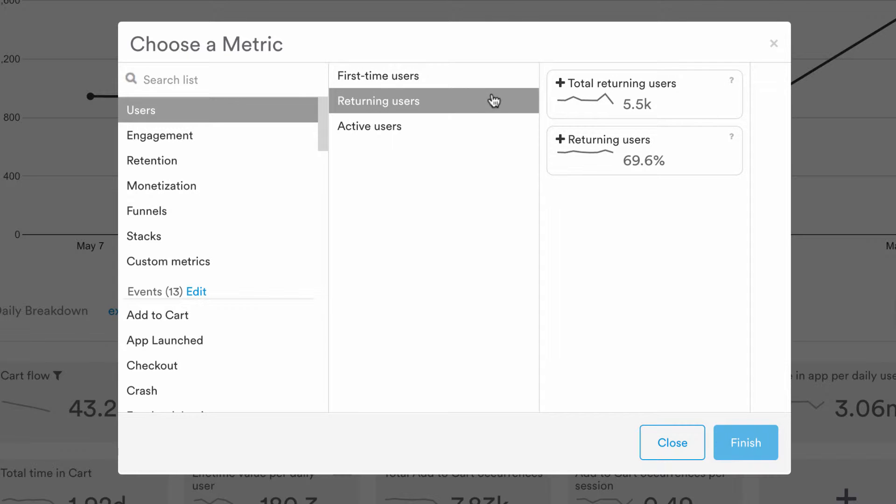
pyautogui.click(489, 126)
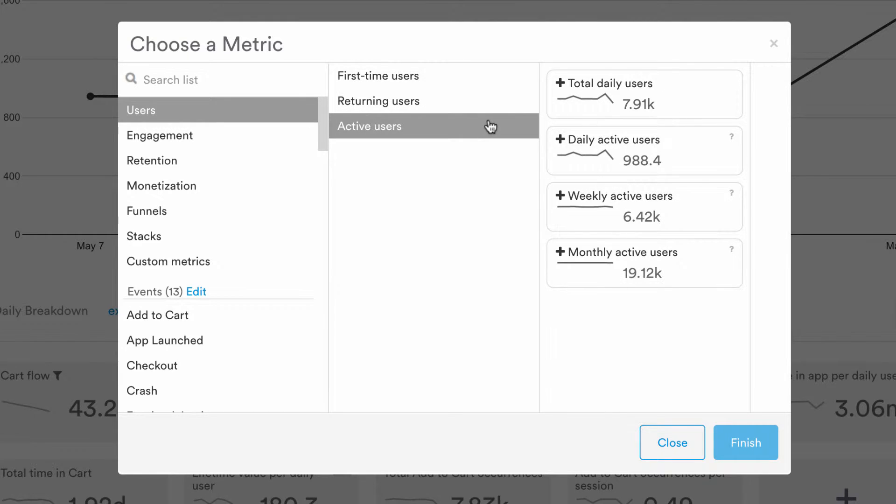
pyautogui.click(278, 136)
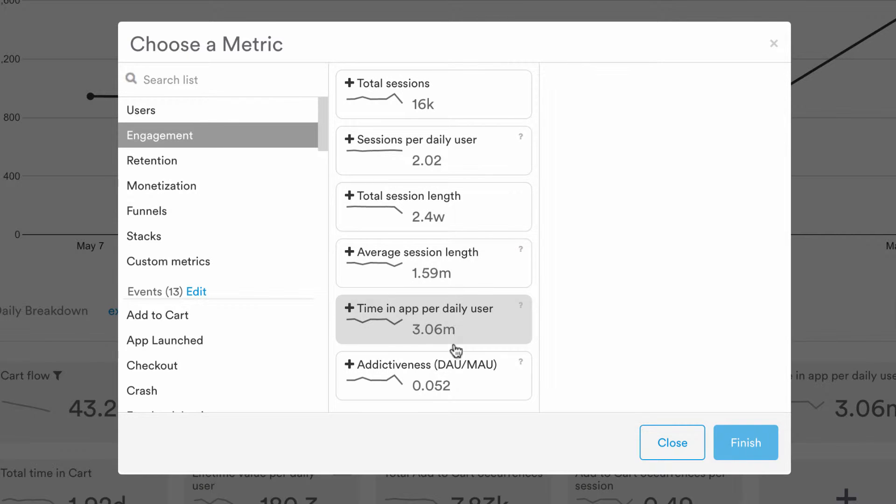
pyautogui.click(282, 165)
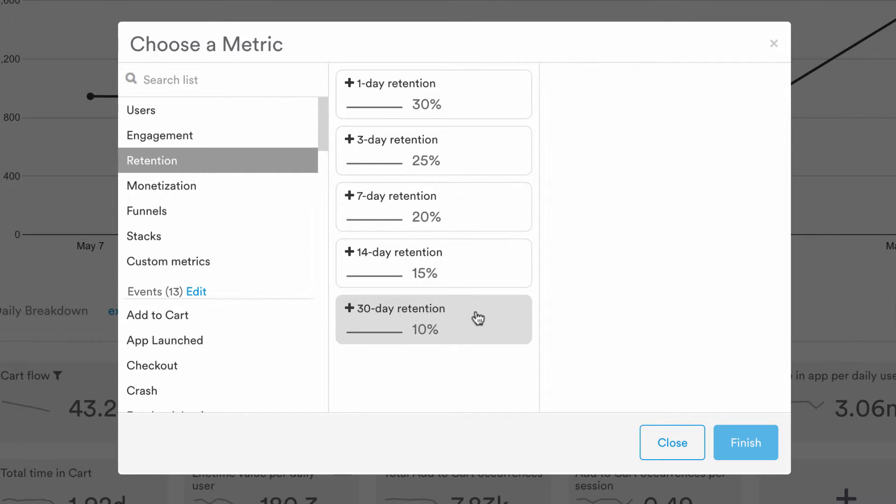
# Examine the campaign and message events, including the metric types offered for a Conversion Campaign event
pyautogui.scroll(-10, 268, 242)
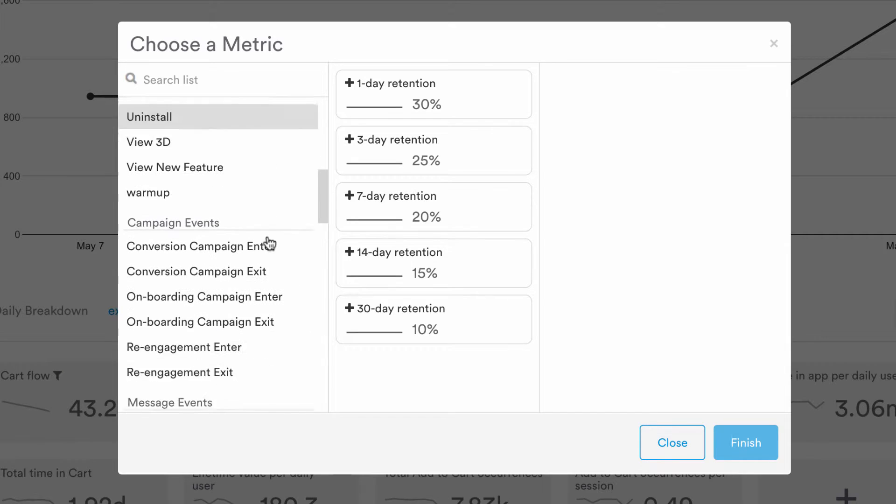
pyautogui.scroll(-3, 268, 242)
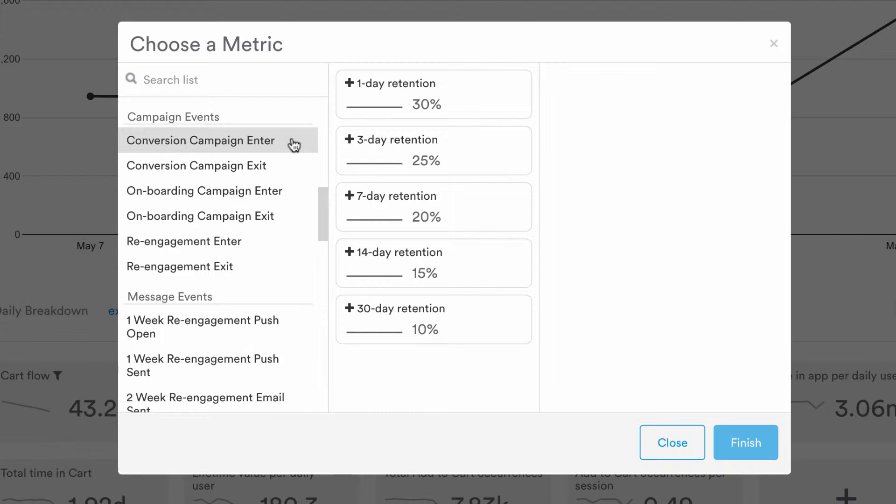
pyautogui.click(294, 145)
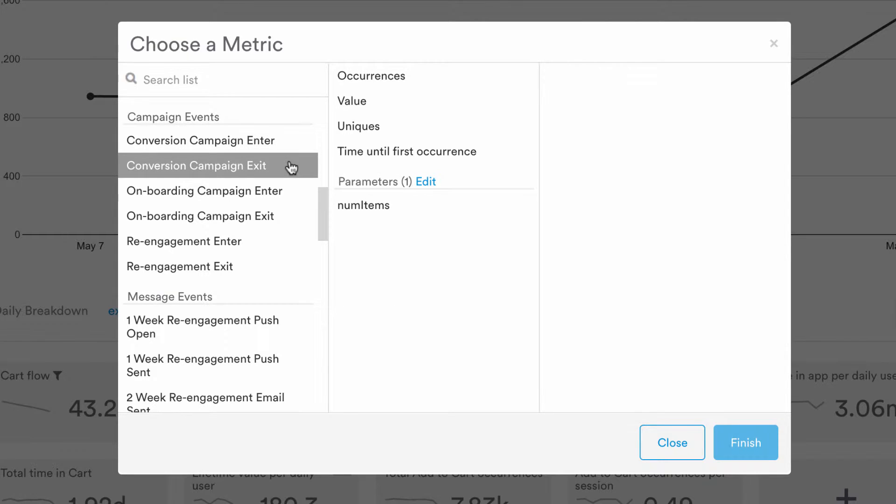
pyautogui.scroll(-5, 291, 167)
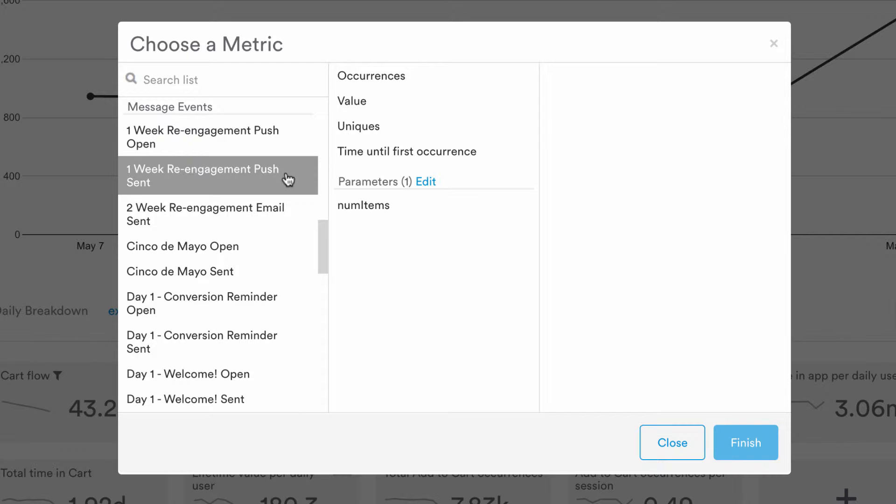
# Show the Duration metrics available for the Cart state
pyautogui.scroll(-12, 288, 179)
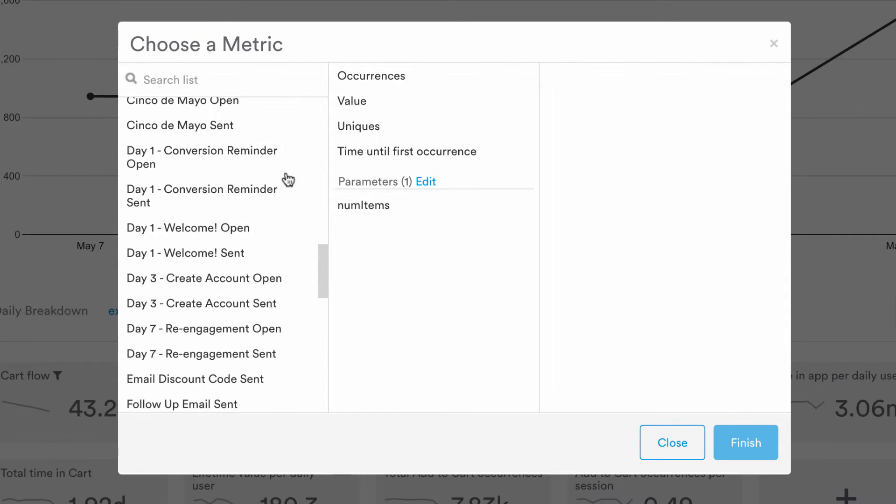
pyautogui.scroll(-5, 288, 180)
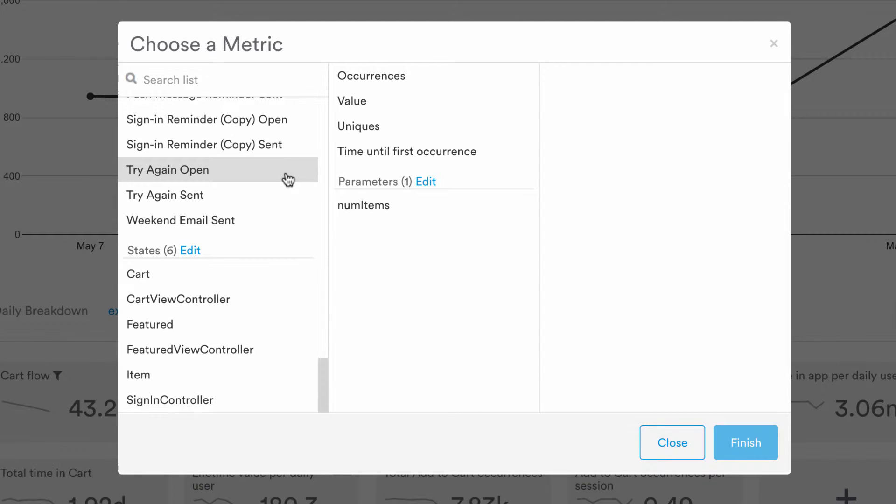
pyautogui.click(274, 277)
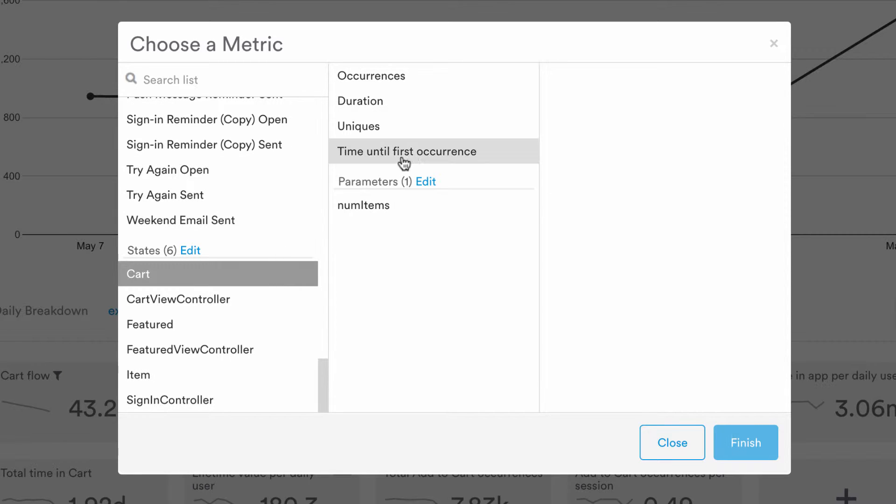
pyautogui.click(475, 107)
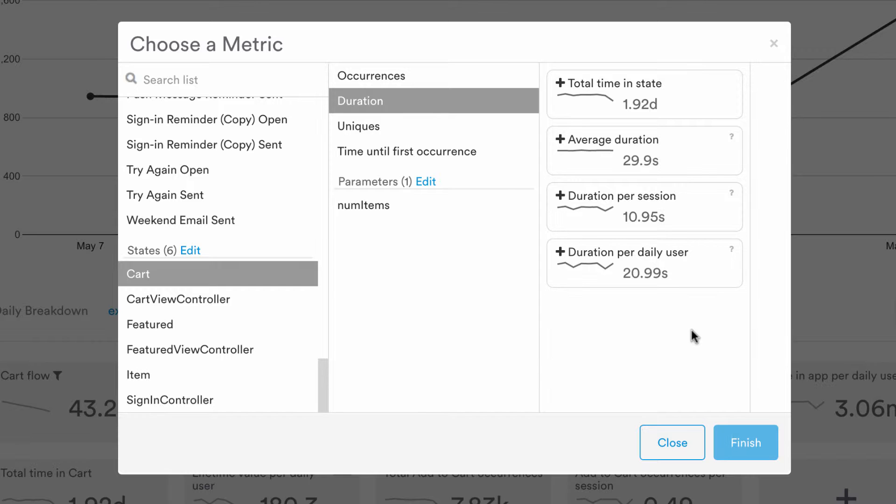
# Examine the Checkout event's Occurrences, Value, Uniques, Time until first occurrence and numItems parameter metrics
pyautogui.scroll(15, 286, 332)
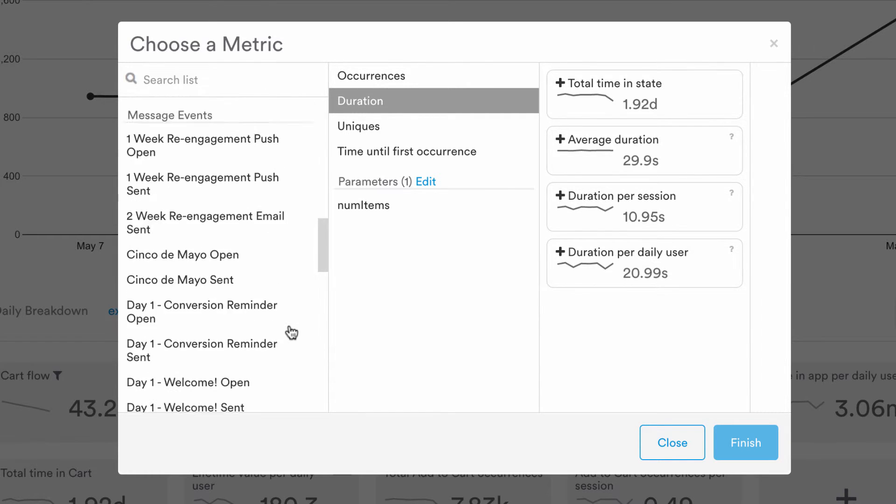
pyautogui.scroll(8, 291, 332)
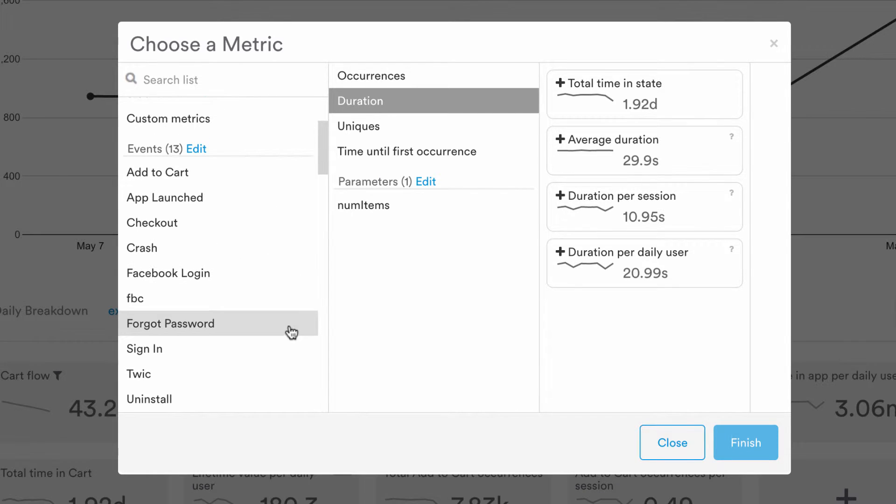
pyautogui.click(267, 228)
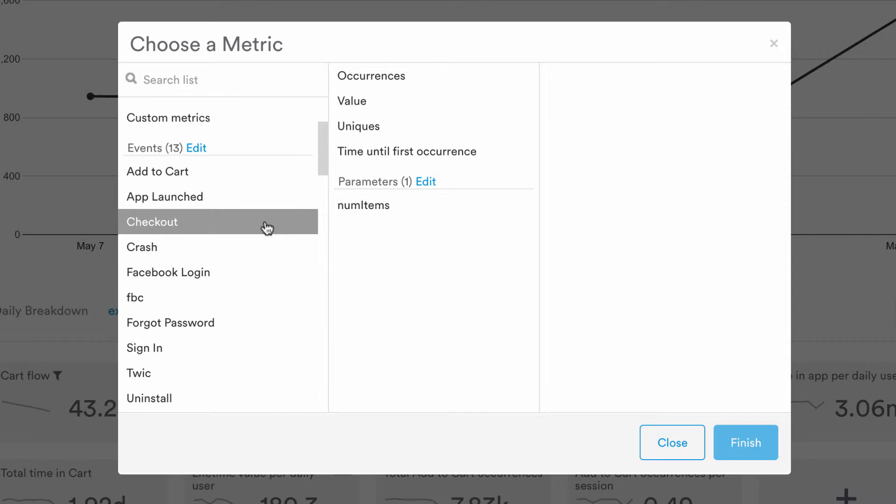
pyautogui.click(451, 79)
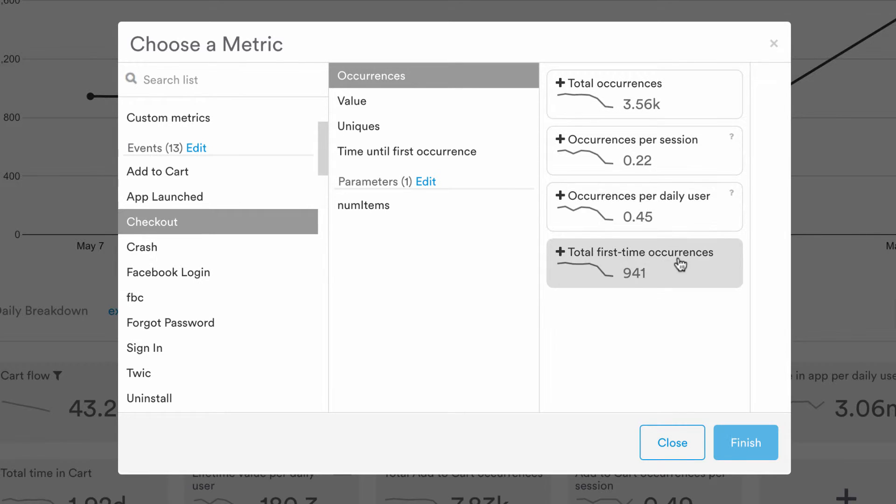
pyautogui.click(488, 114)
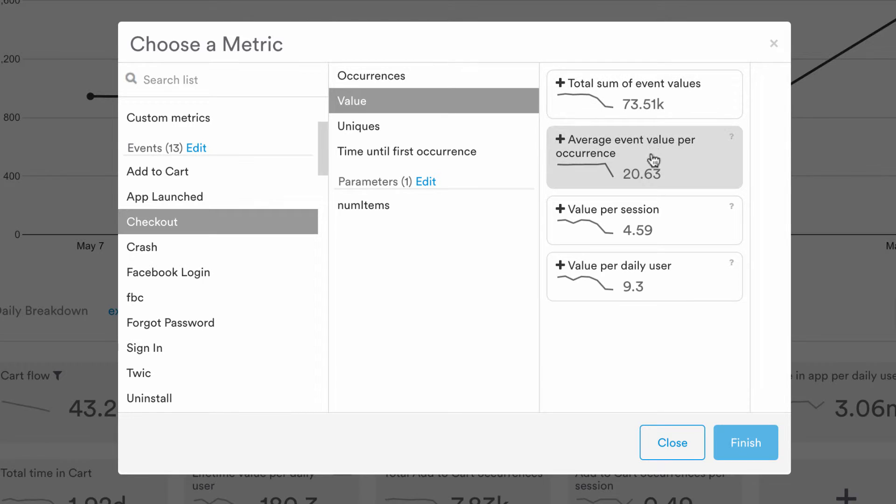
pyautogui.click(493, 125)
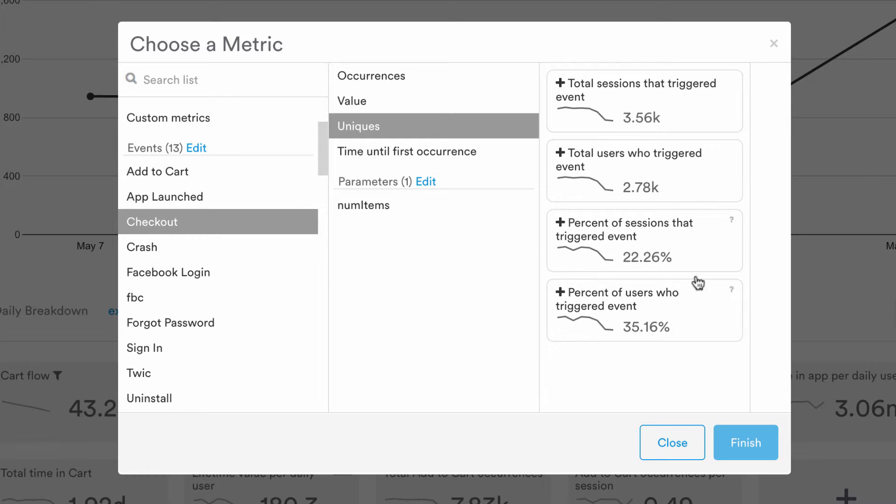
pyautogui.click(491, 153)
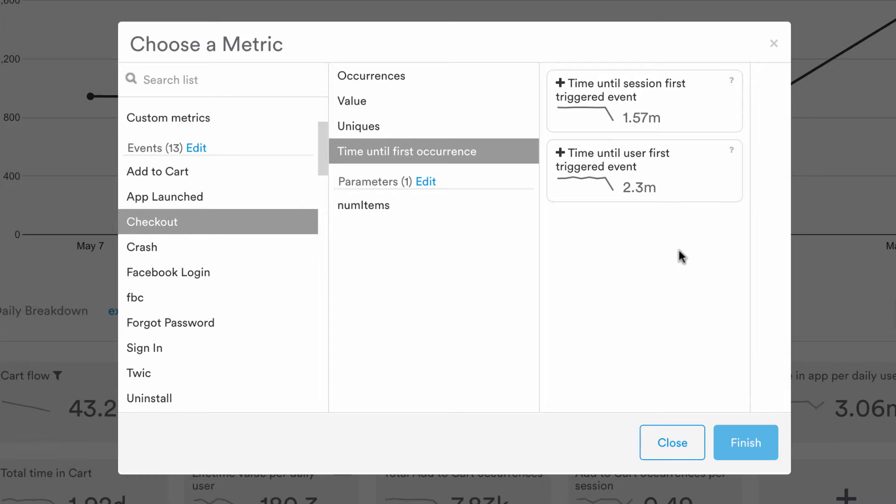
pyautogui.click(455, 211)
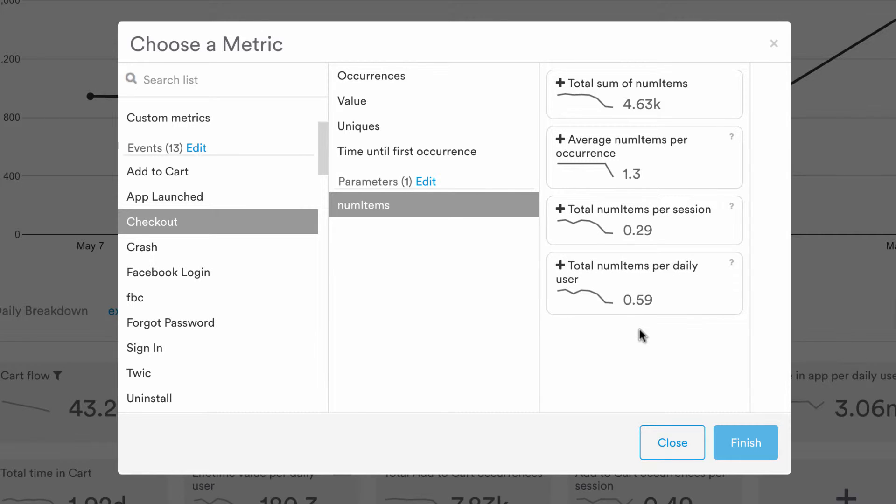
# View the definition of the custom metric Checkout rate and leave it without changes
pyautogui.scroll(3, 276, 330)
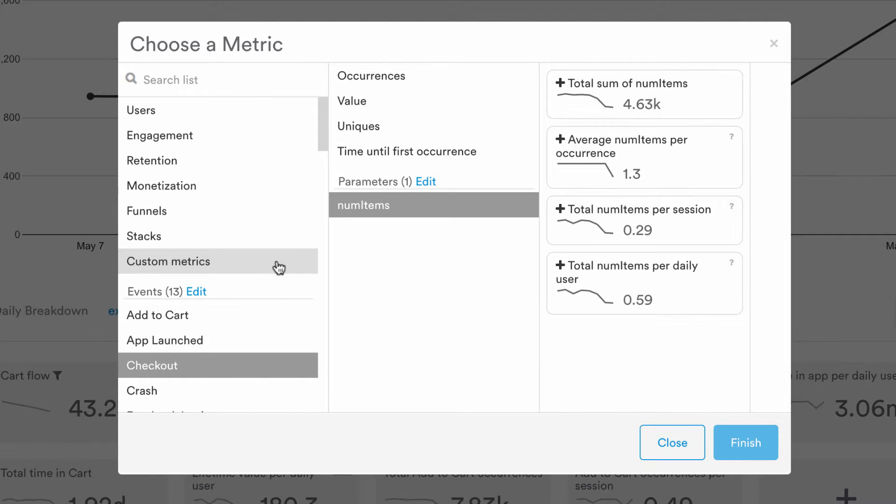
pyautogui.click(278, 267)
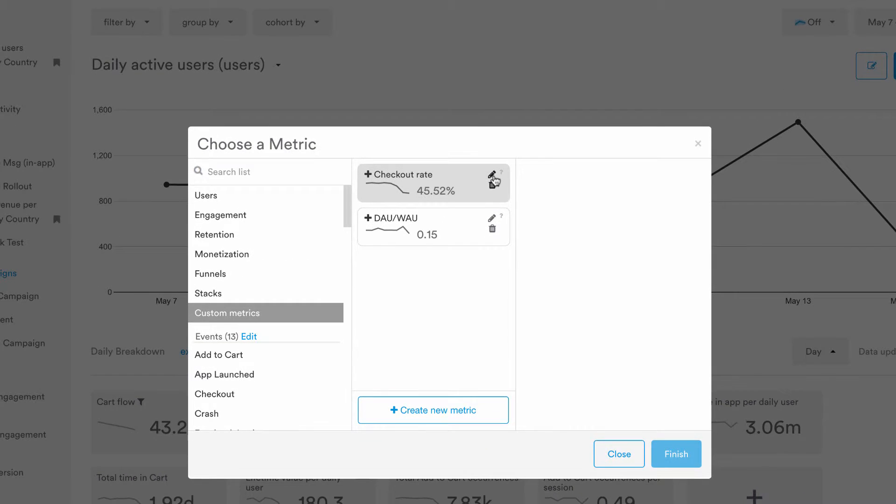
pyautogui.click(492, 175)
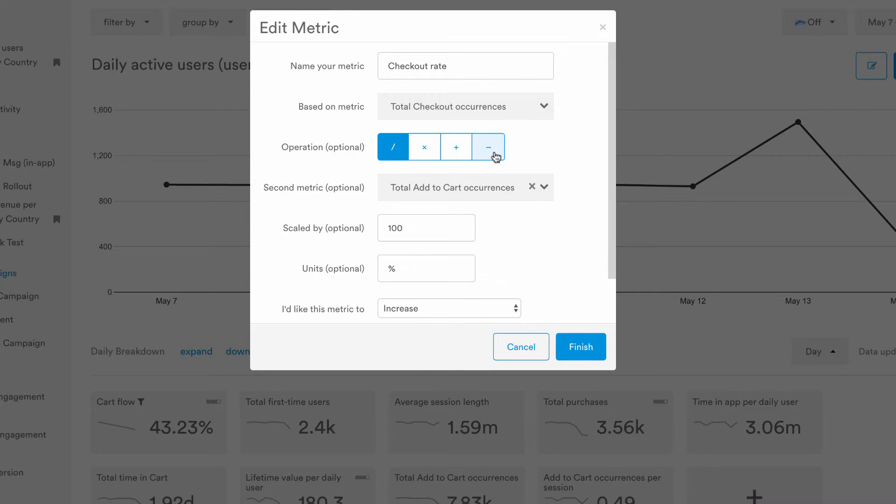
pyautogui.click(522, 348)
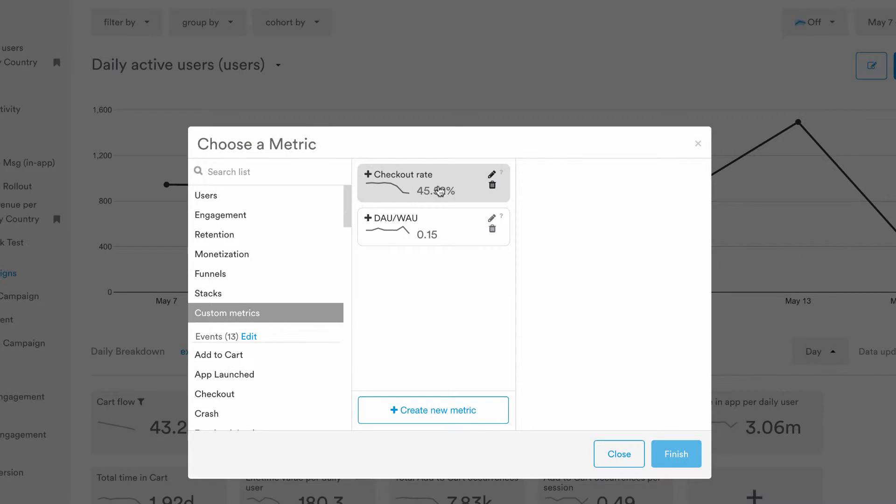
# View the definition of the stack First time + returning users and leave it without changes
pyautogui.click(328, 293)
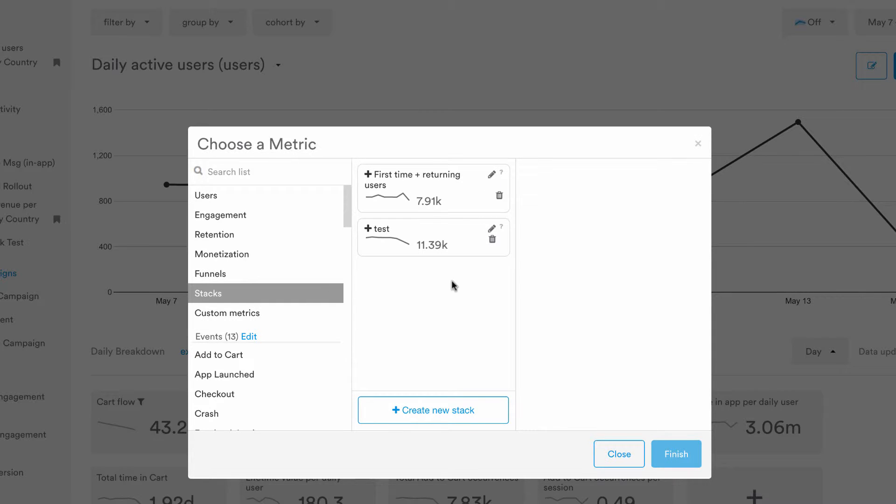
pyautogui.click(492, 176)
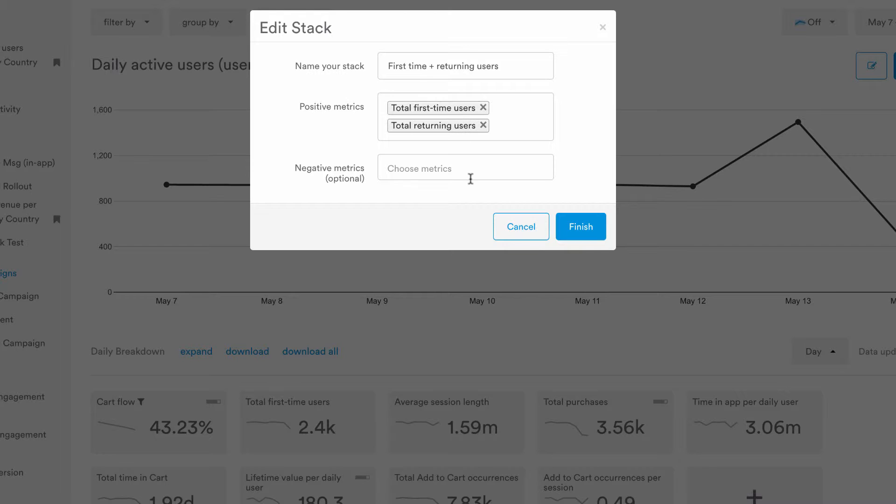
pyautogui.click(511, 228)
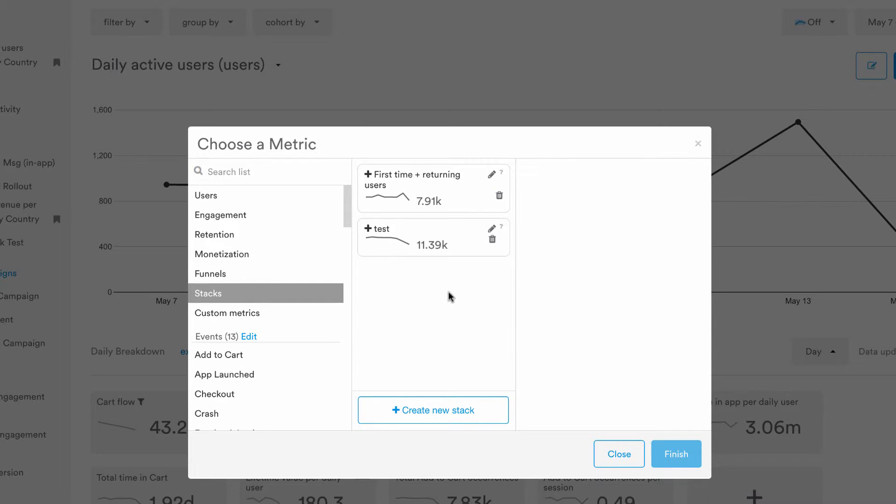
# View the steps of the Cart flow funnel and leave it without changes
pyautogui.click(315, 276)
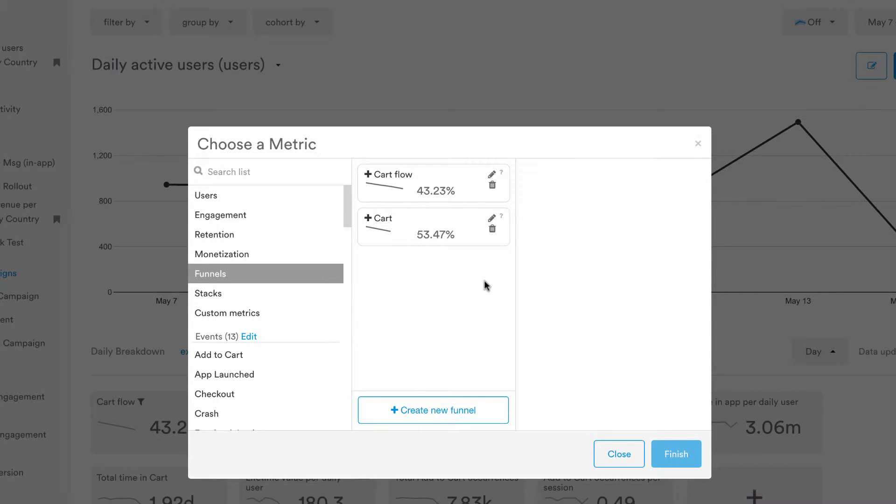
pyautogui.click(491, 174)
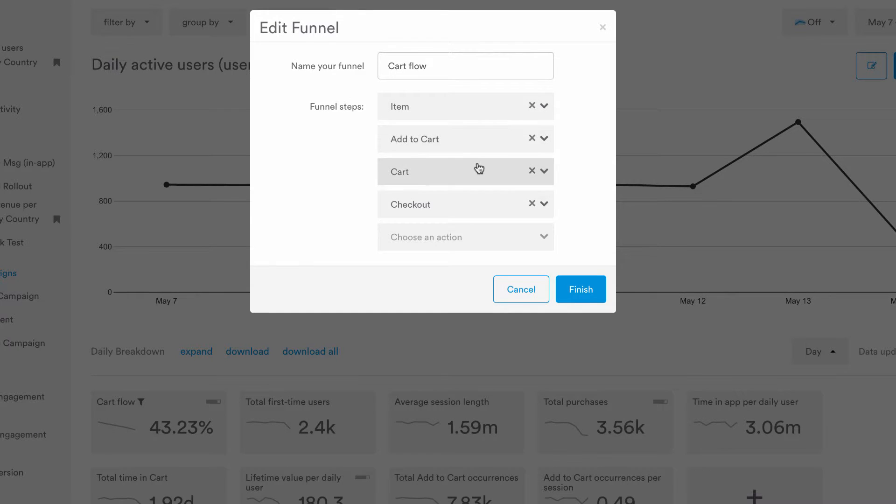
pyautogui.click(518, 295)
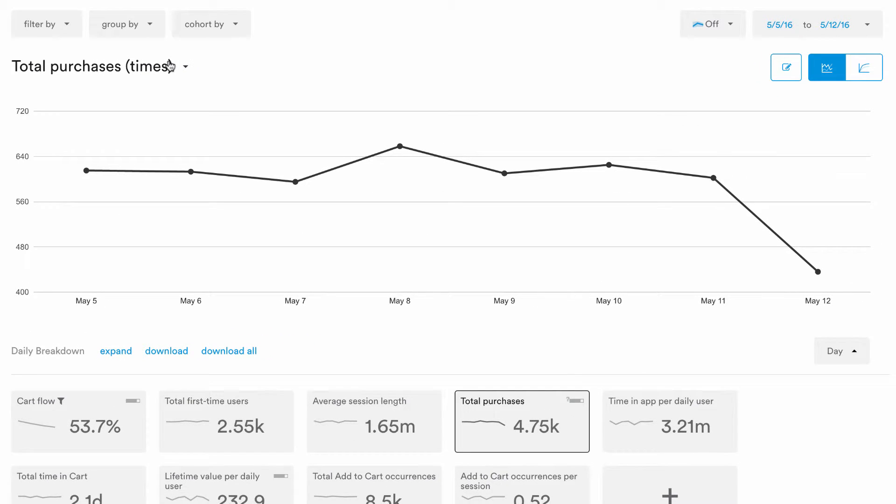
# Search the main chart's metric list for "sessions" and for "add to cart"
pyautogui.click(170, 67)
pyautogui.write('sessions')
pyautogui.hotkey('ctrl', 'a')
pyautogui.press('BackSpace')
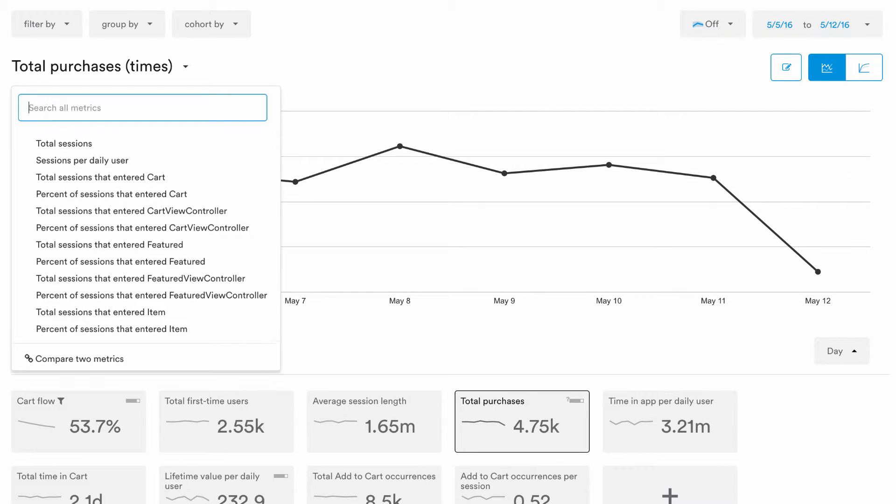
pyautogui.write('add to cart')
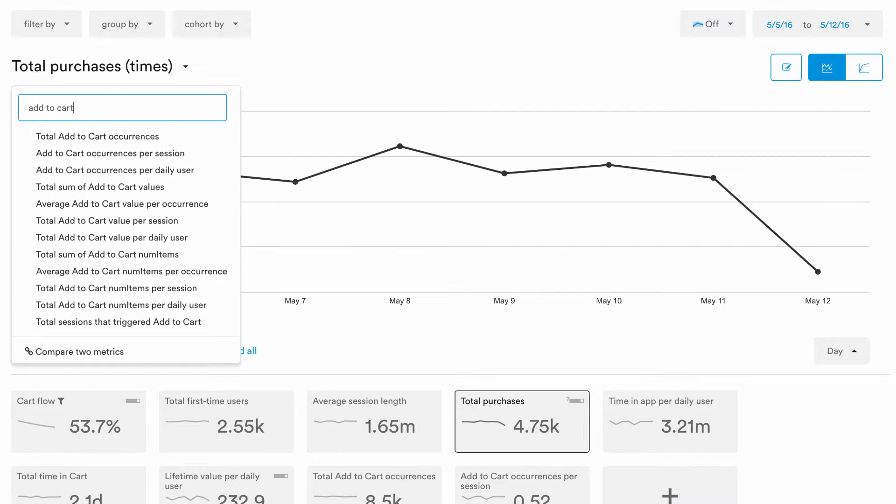
# Clear the "add to cart" search and close the chart's metric list without choosing a metric
pyautogui.press('BackSpace')
pyautogui.press('BackSpace')
pyautogui.press('BackSpace')
pyautogui.press('BackSpace')
pyautogui.press('BackSpace')
pyautogui.press('BackSpace')
pyautogui.press('BackSpace')
pyautogui.press('BackSpace')
pyautogui.press('BackSpace')
pyautogui.press('BackSpace')
pyautogui.press('BackSpace')
pyautogui.click(252, 68)
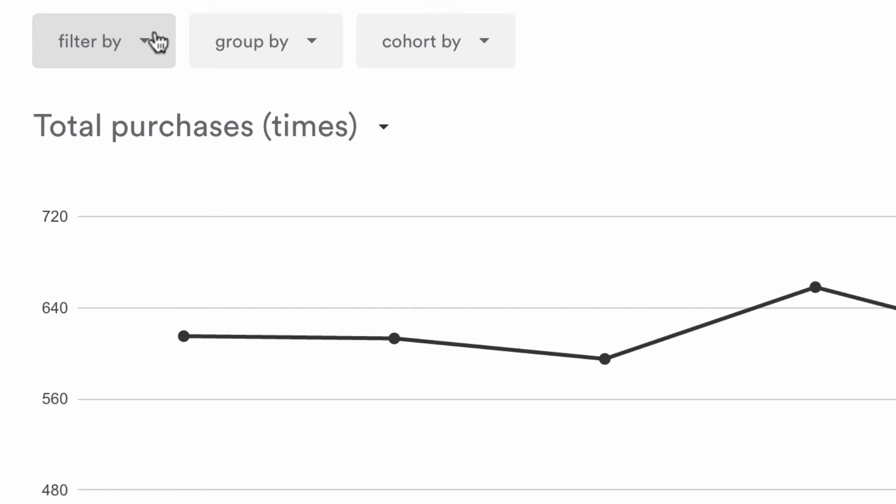
# Examine the filter, group, cohort and date range options of the Total purchases chart without choosing any
pyautogui.click(157, 43)
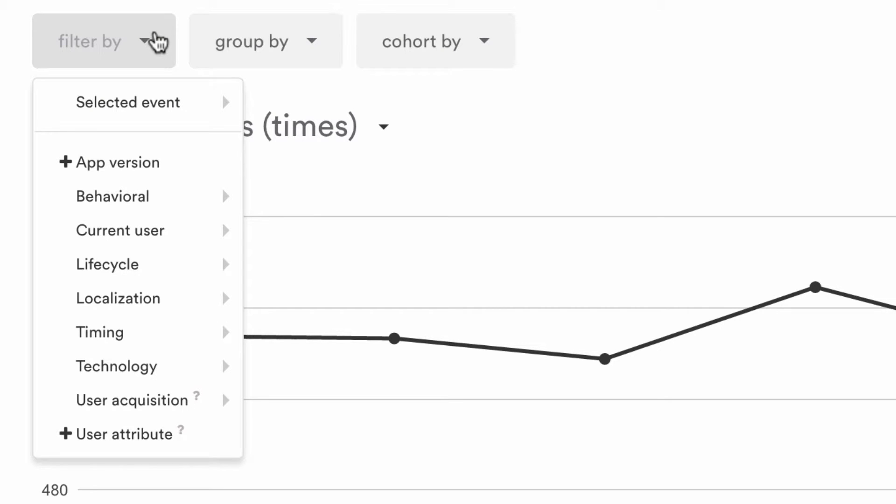
pyautogui.click(320, 41)
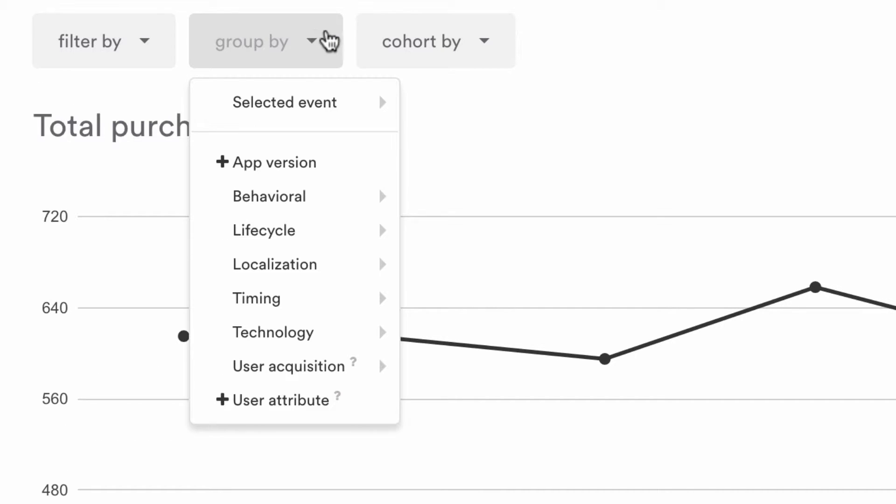
pyautogui.click(493, 47)
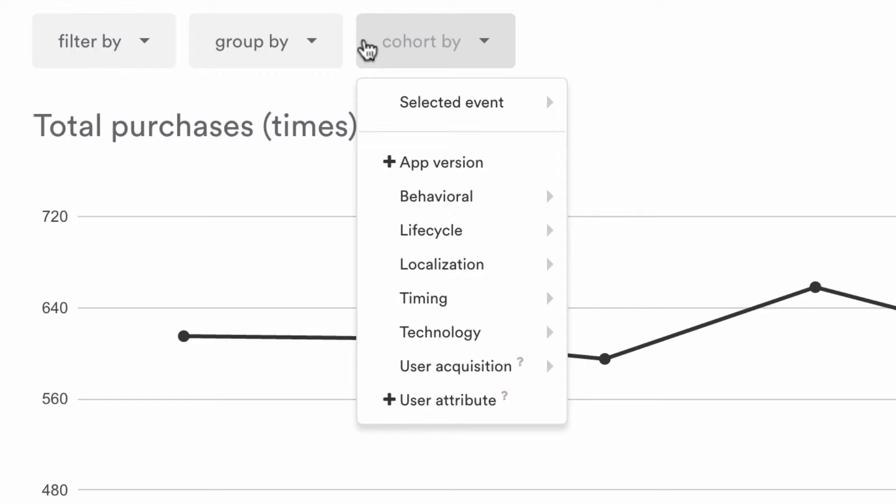
pyautogui.click(817, 41)
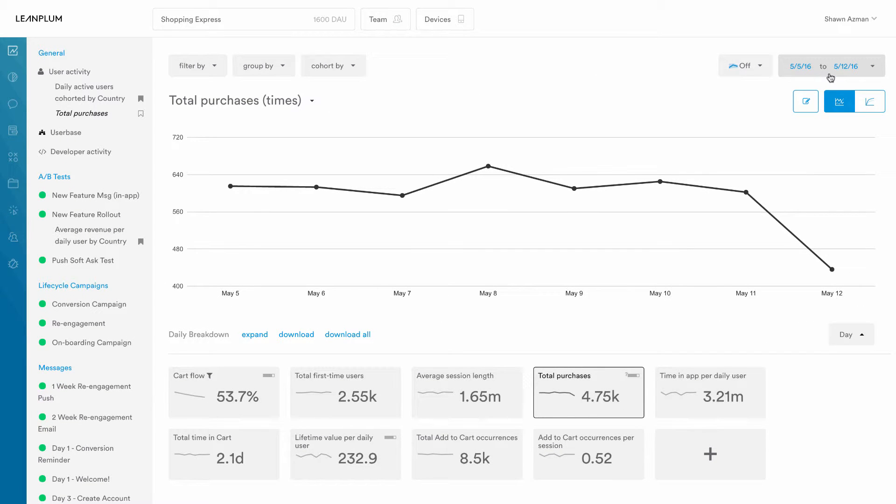
pyautogui.click(872, 68)
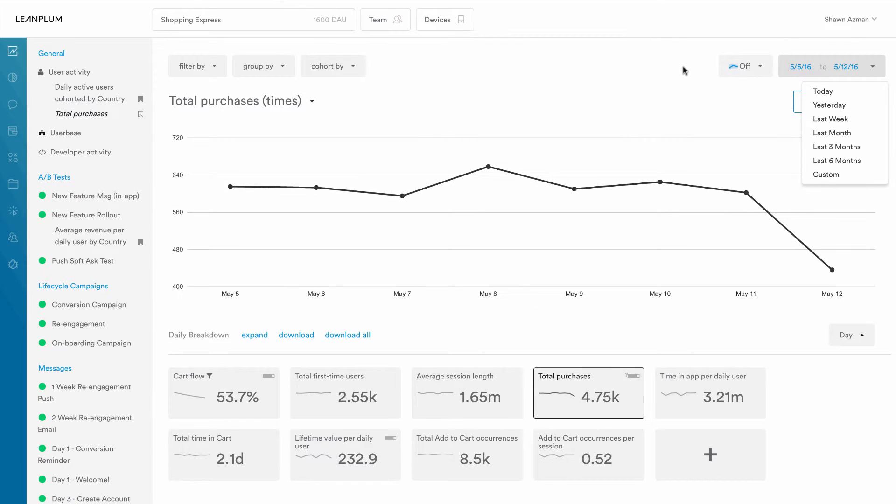
pyautogui.click(223, 74)
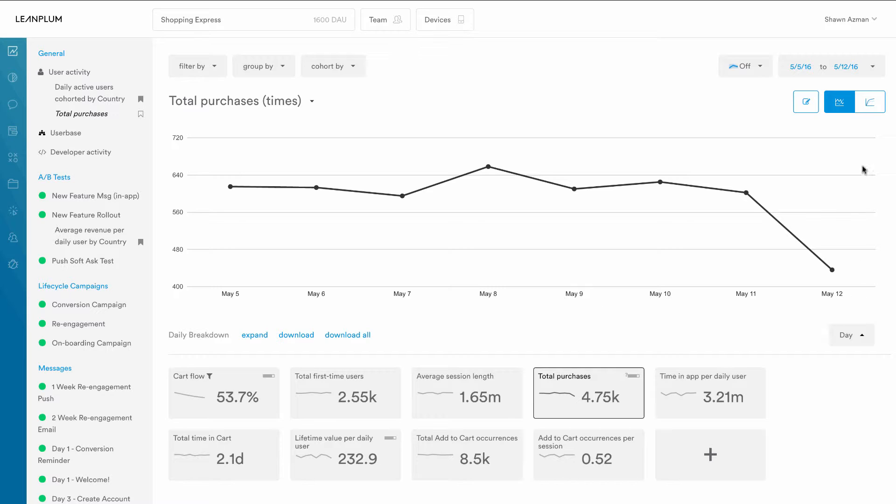
# Switch the Total purchases chart to its cumulative view and check the available time intervals without choosing one
pyautogui.click(870, 105)
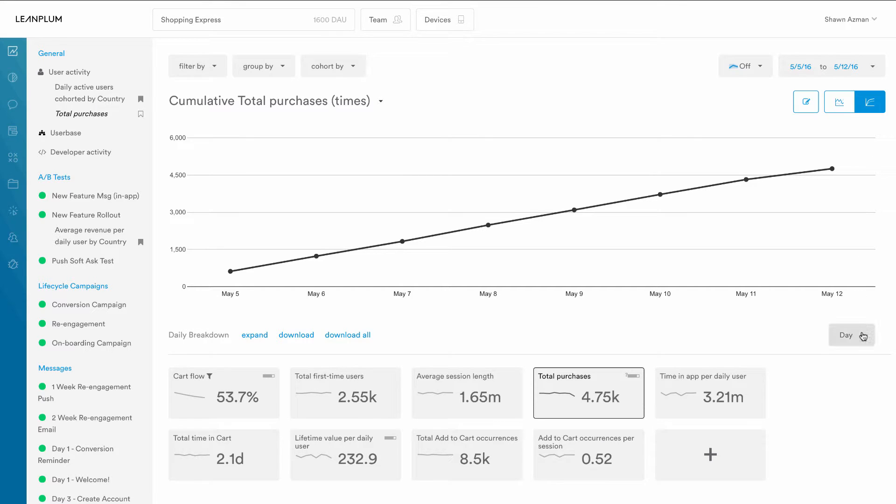
pyautogui.click(862, 335)
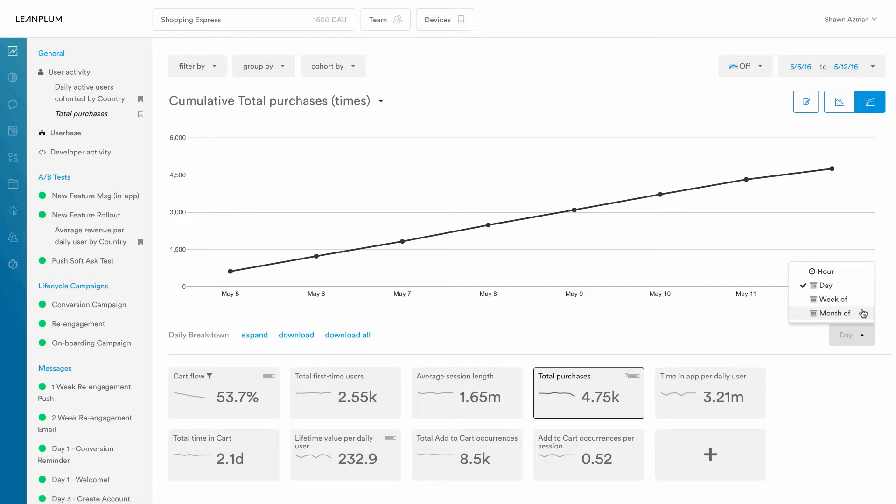
pyautogui.click(883, 317)
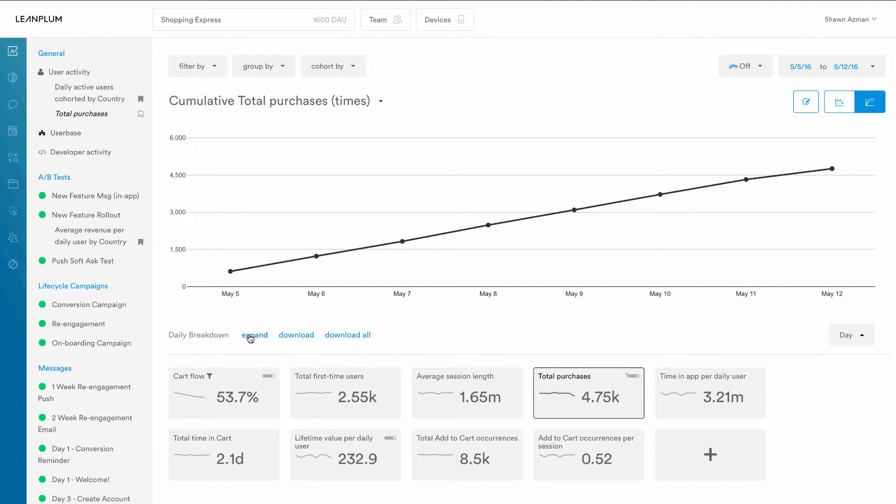
# Expand the daily breakdown table below the cumulative purchases chart, and collapse it again
pyautogui.click(249, 337)
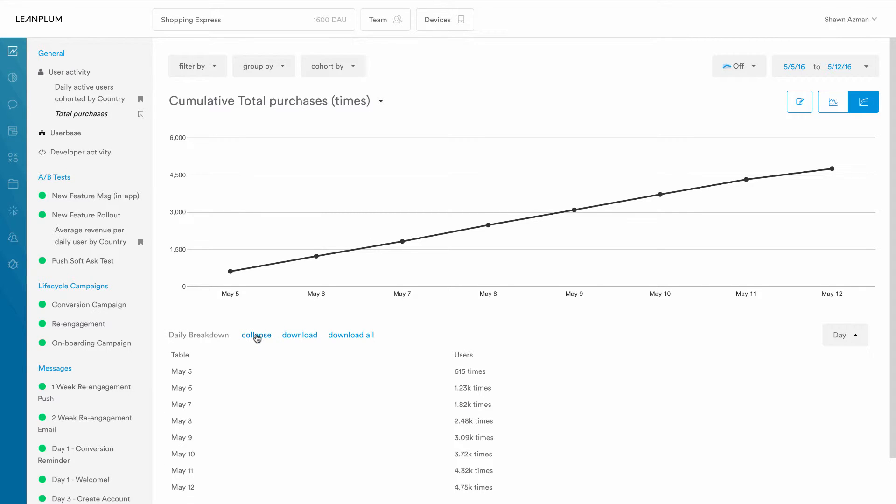
pyautogui.click(256, 336)
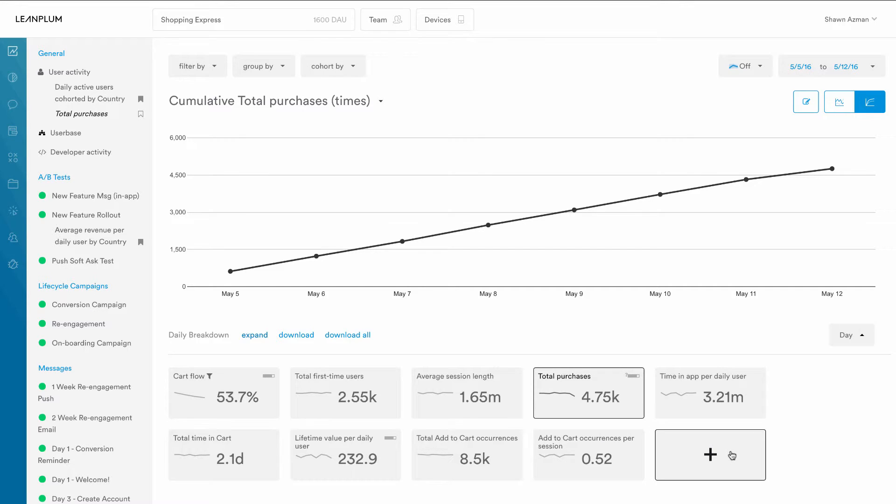
# Browse the metrics that can be added as a new dashboard tile and leave without choosing one
pyautogui.click(730, 454)
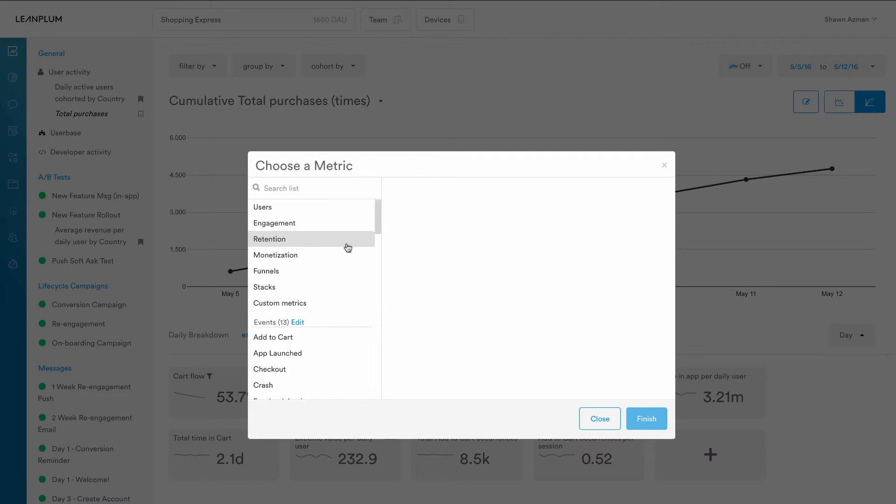
pyautogui.scroll(-5, 345, 246)
pyautogui.scroll(3, 348, 247)
pyautogui.scroll(2, 348, 247)
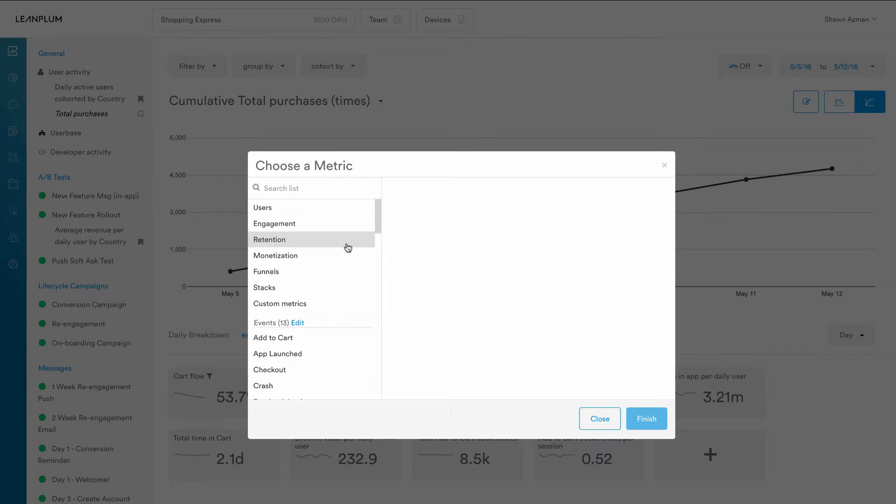
pyautogui.click(595, 418)
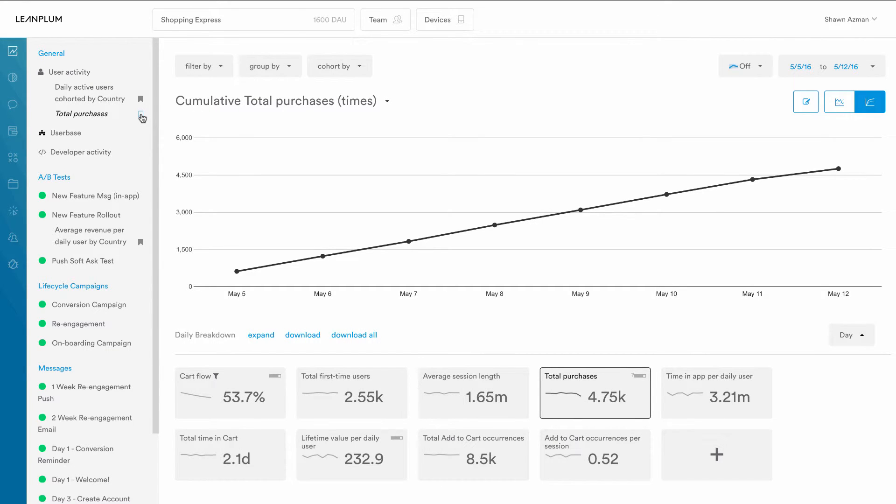
# Bookmark the Total purchases report listed under User activity
pyautogui.click(141, 115)
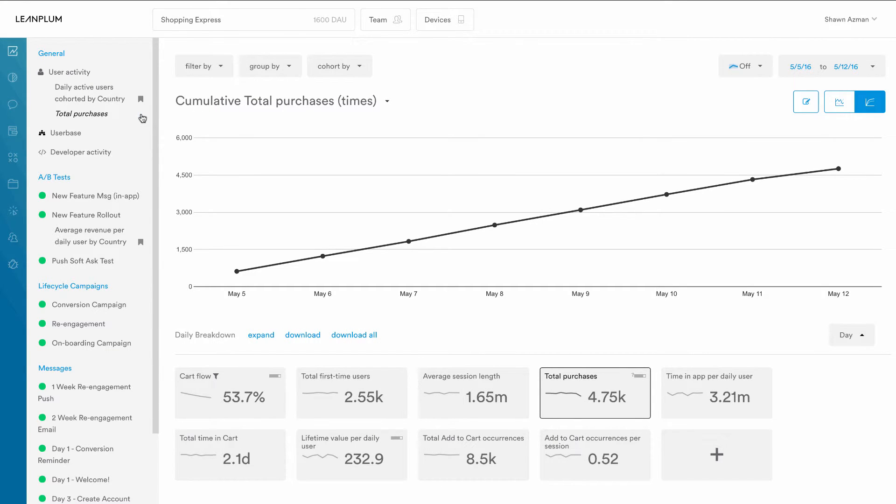